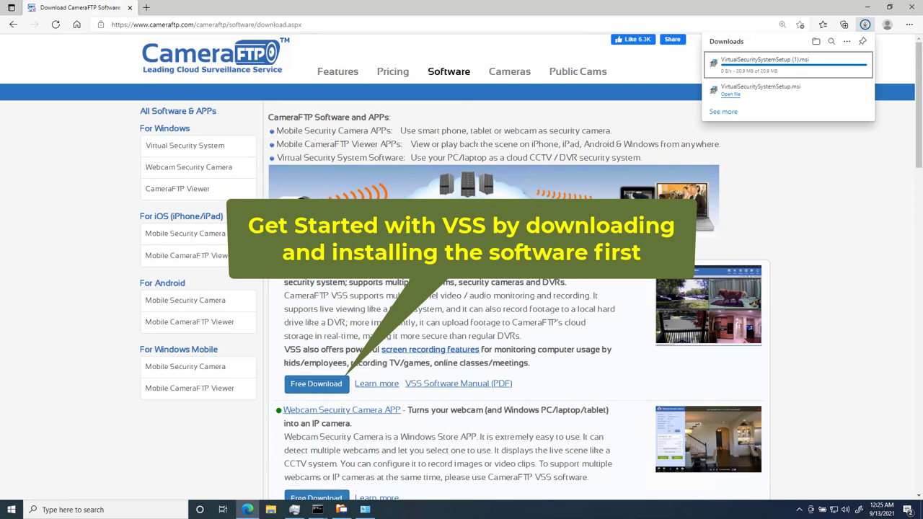
Accept the license, install VSS, and launch it from the finished installer
click(433, 310)
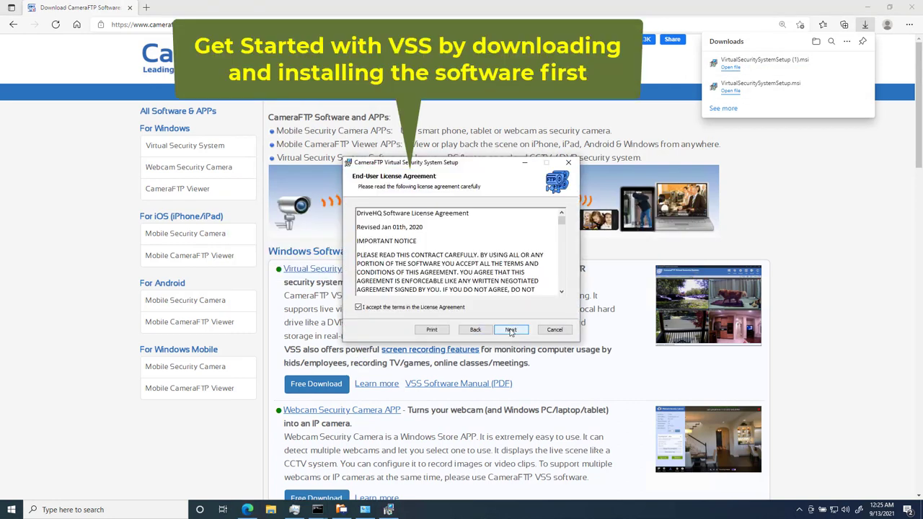
click(511, 329)
click(506, 330)
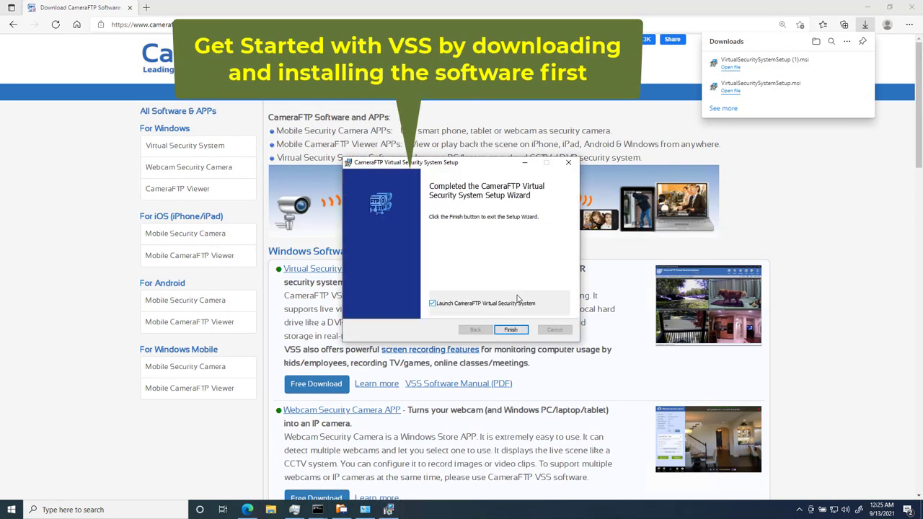
click(509, 328)
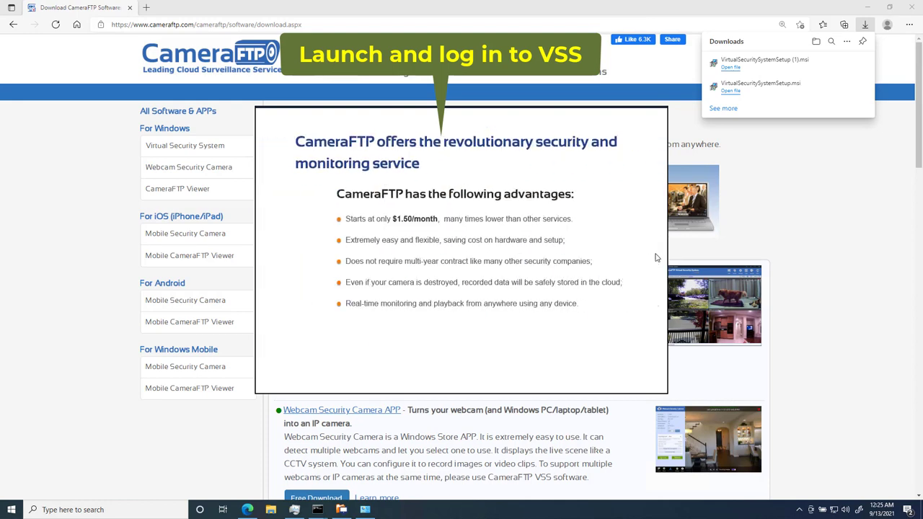
Sign in to VSS with the account's username and password
key(Tab)
key(Return)
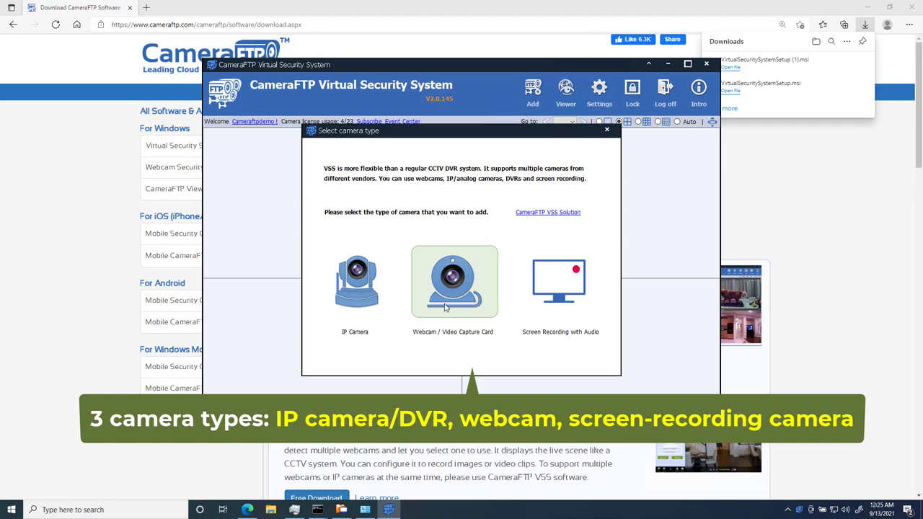
click(442, 307)
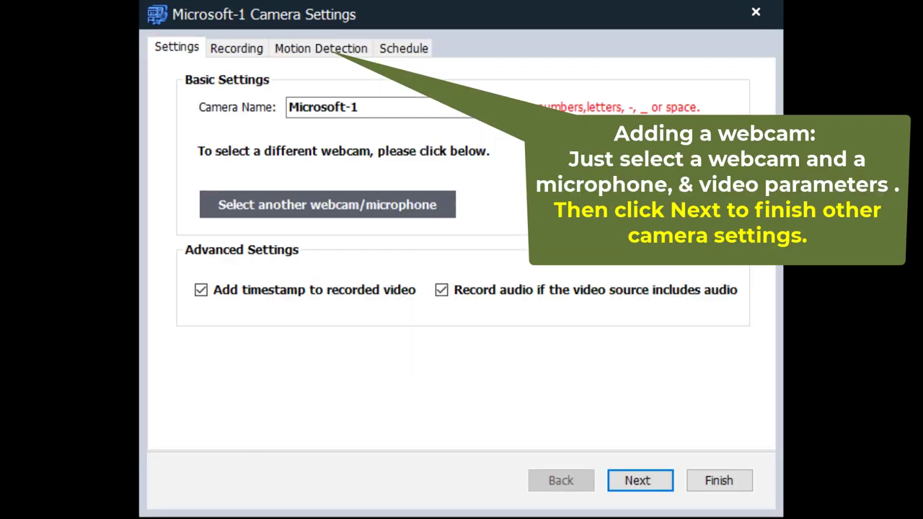
key(Return)
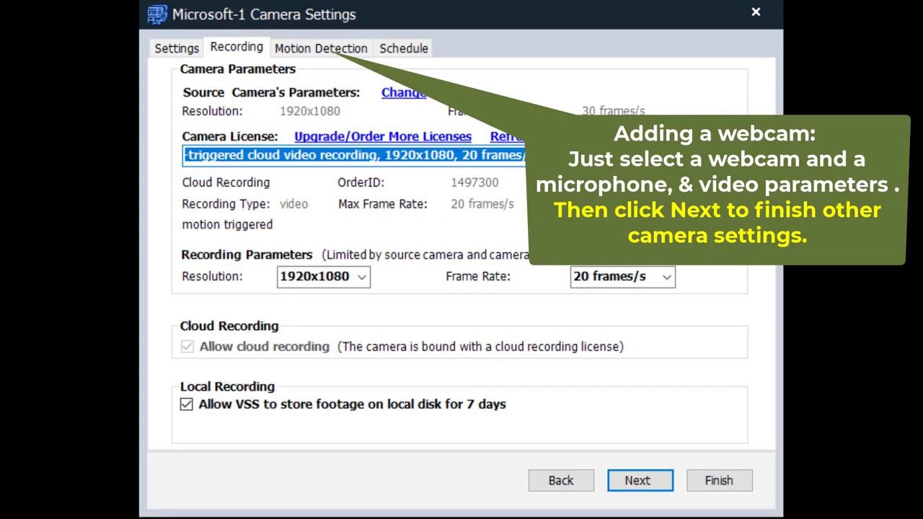
key(Return)
key(Return)
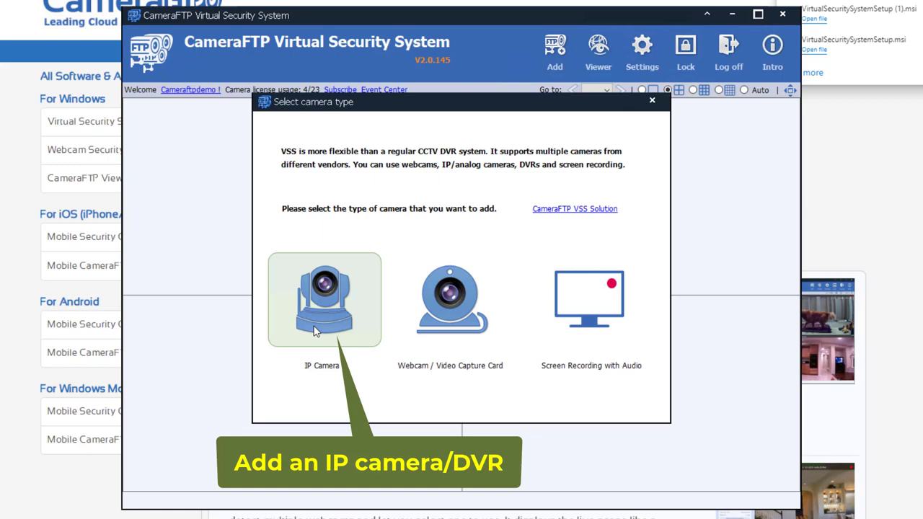
Choose IP Camera and scan the local network, finding 9 cameras
click(315, 330)
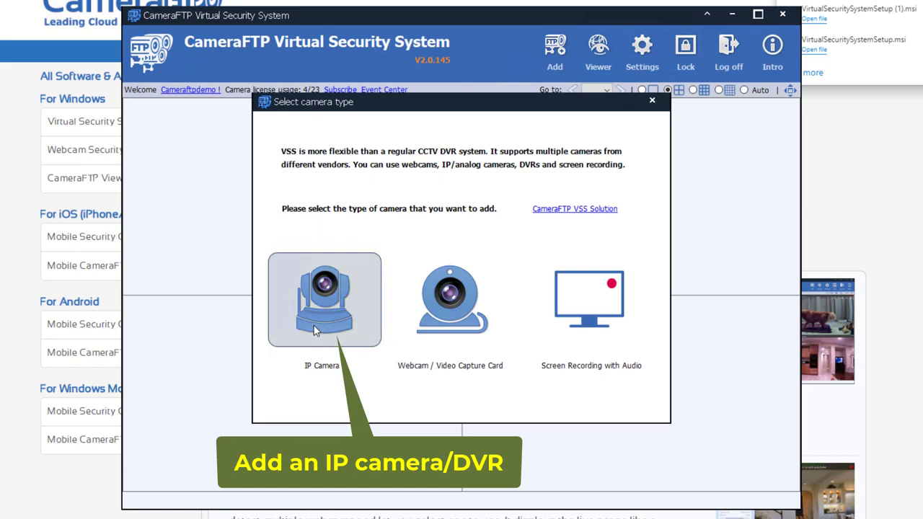
click(568, 405)
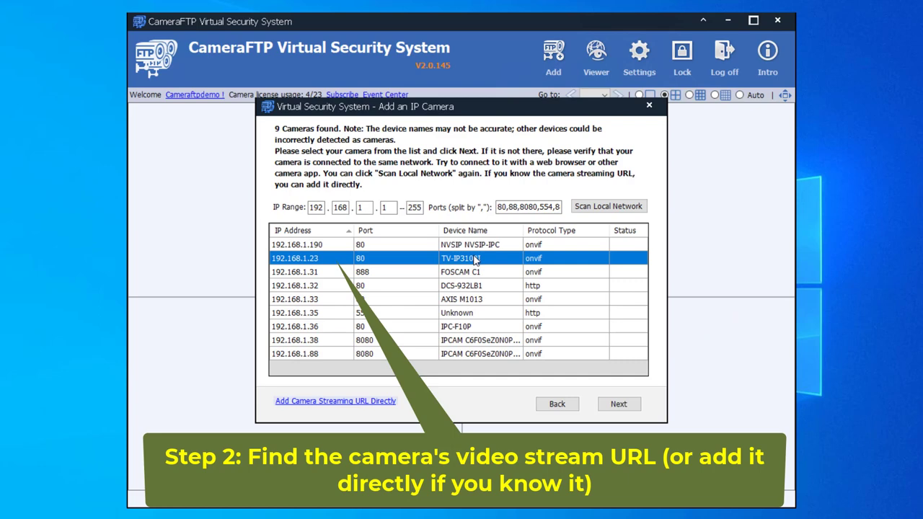
Pick TV-IP310PI and enter the camera's username and password to find its stream URLs
click(619, 404)
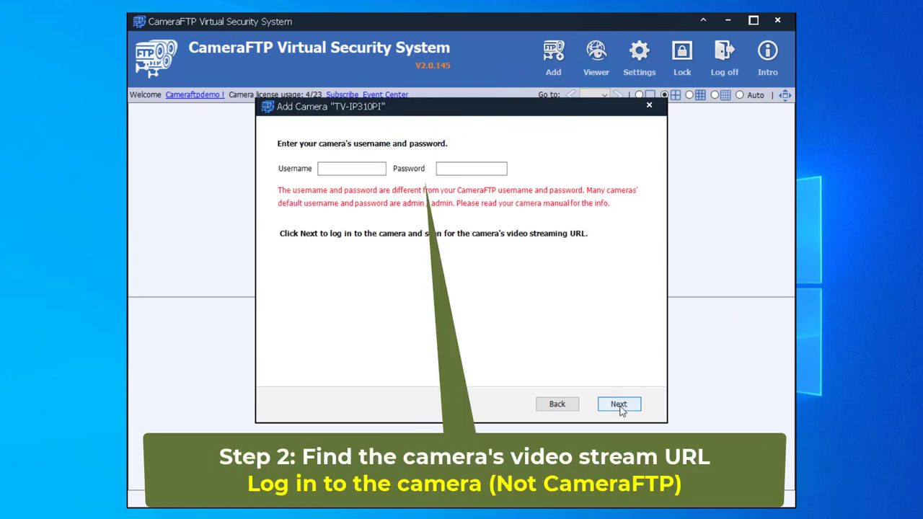
click(362, 168)
text(admin)
key(Tab)
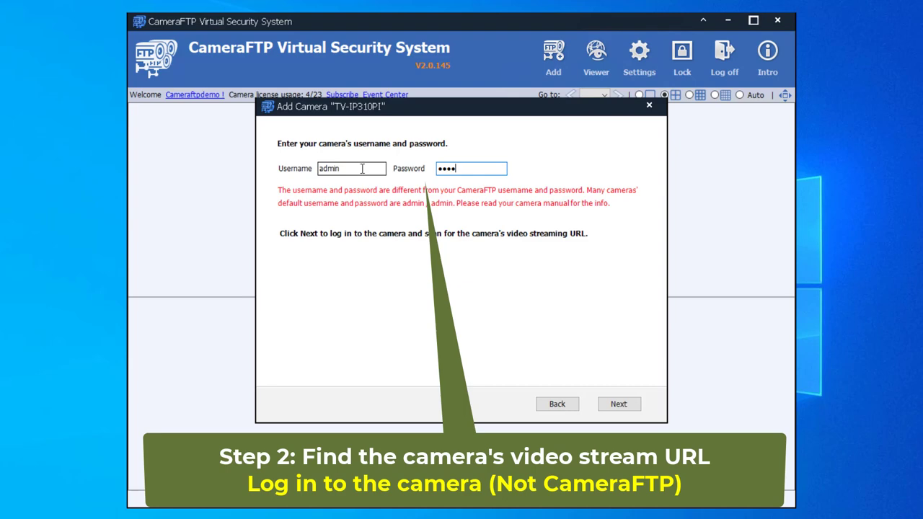
click(619, 404)
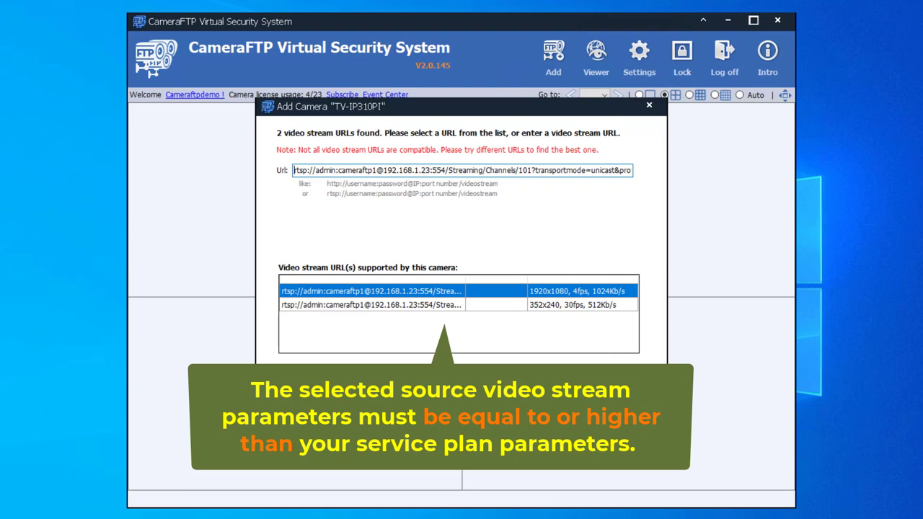
Test the 1920x1080 stream URL and acknowledge its successful connection
click(518, 375)
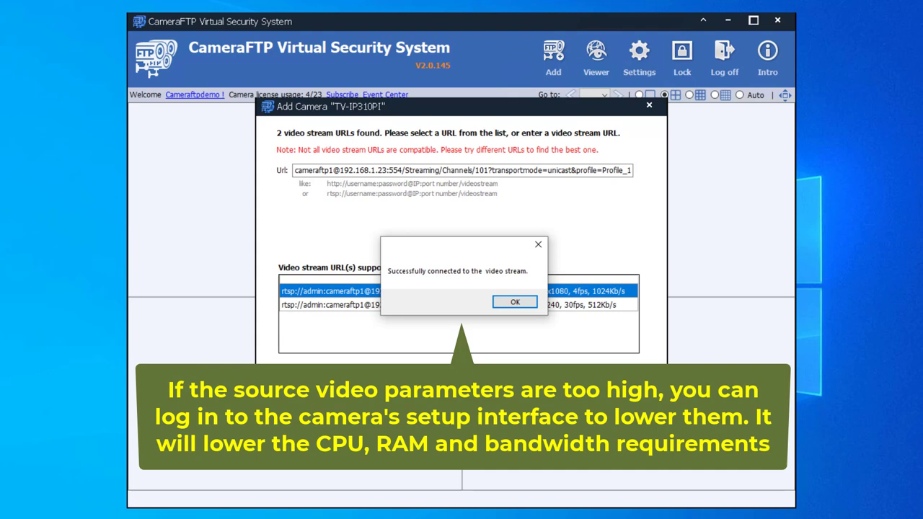
click(515, 302)
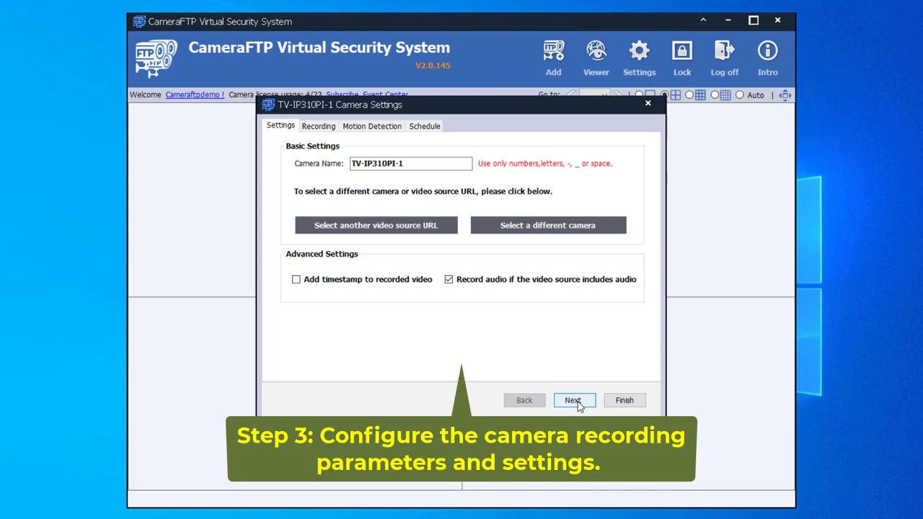
Bind TV-IP310PI-1 to the 1920x1080, 3 frames/s continuous cloud recording license
click(574, 401)
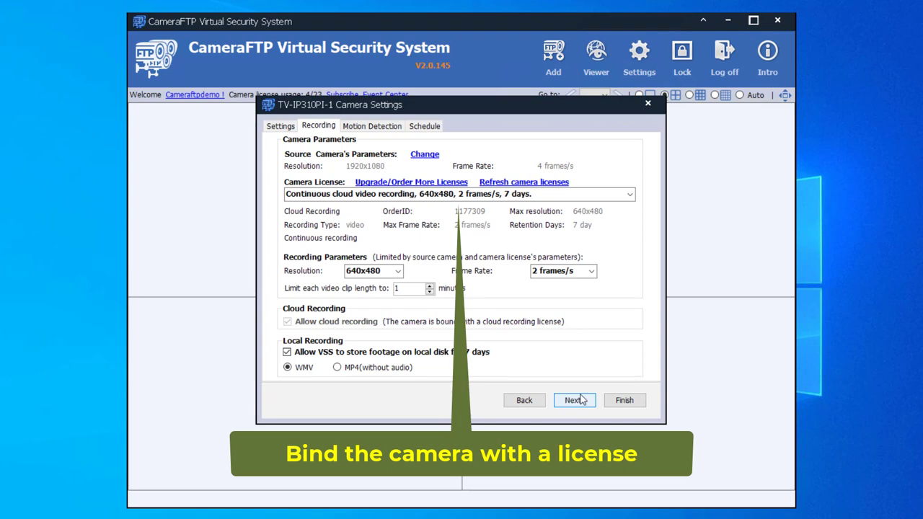
click(603, 196)
click(630, 195)
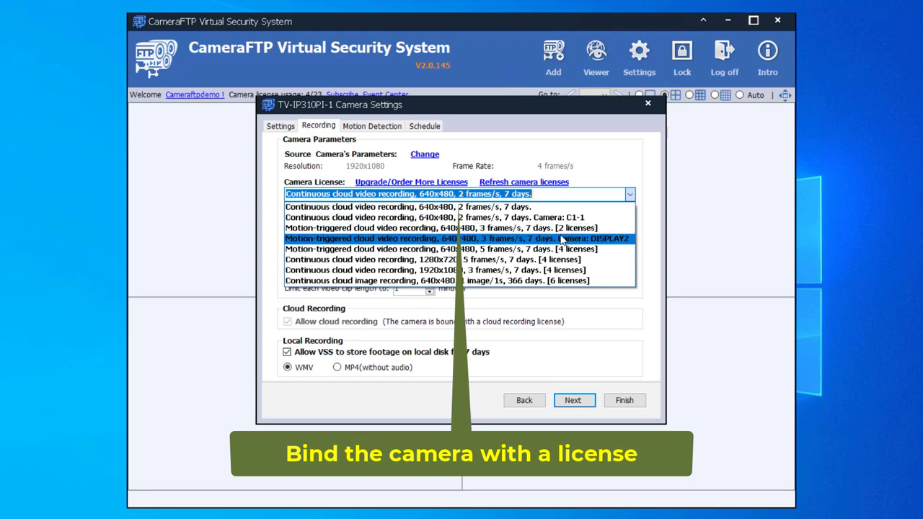
click(526, 271)
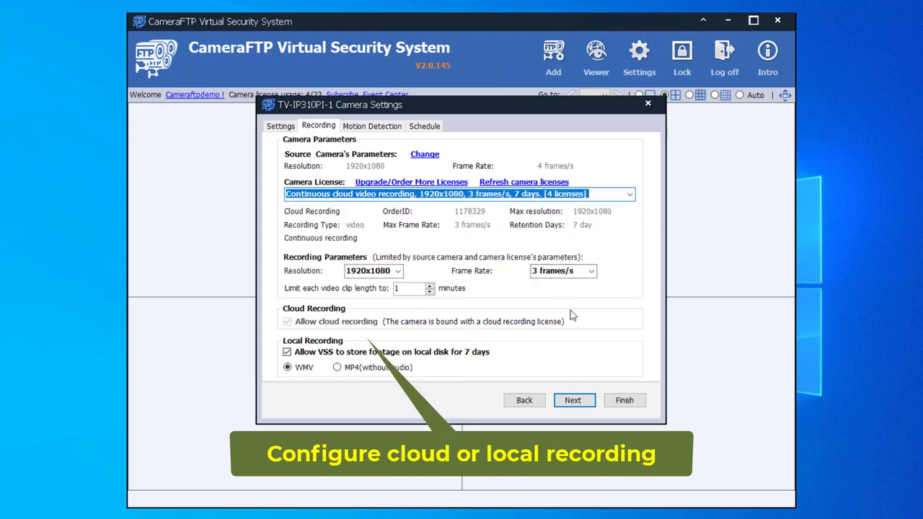
Pass through the motion detection and schedule pages and finish adding the camera
click(575, 404)
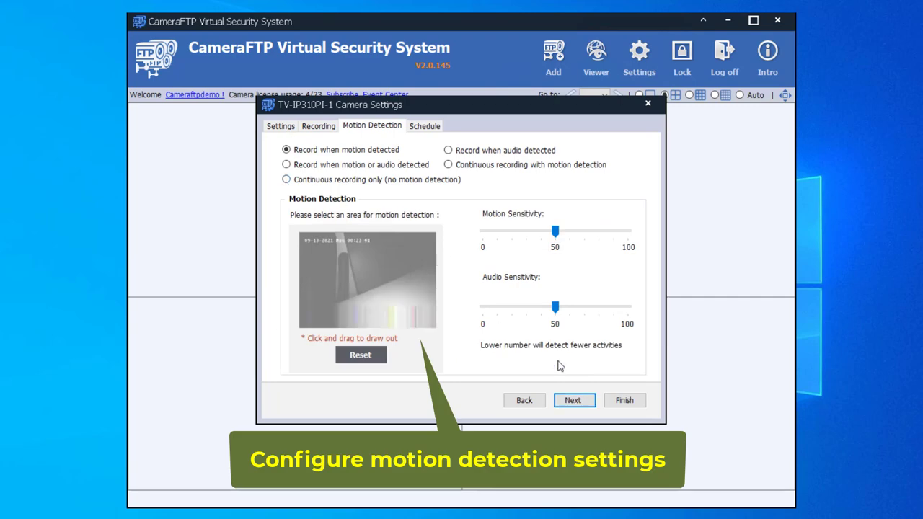
click(577, 401)
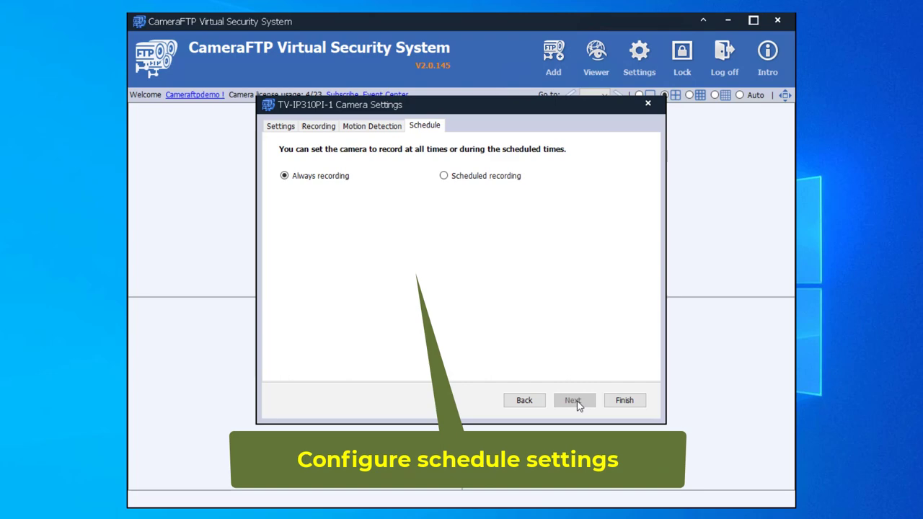
click(625, 402)
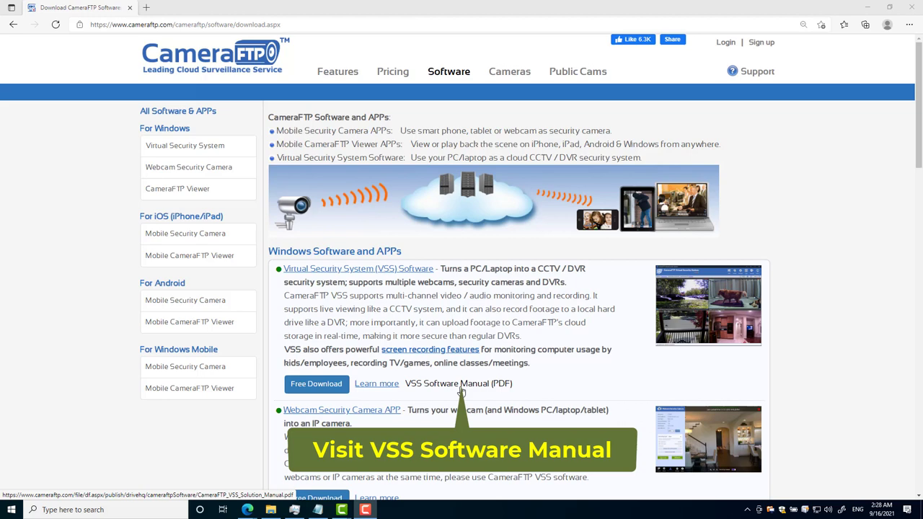
Open the VSS Software Manual PDF from the Software page and scroll to its Contents
click(460, 382)
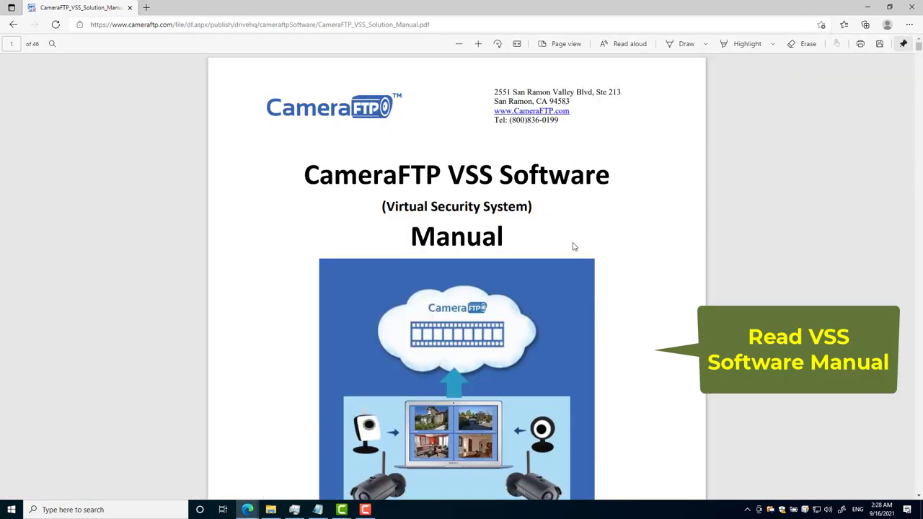
scroll(574, 247, down, 9)
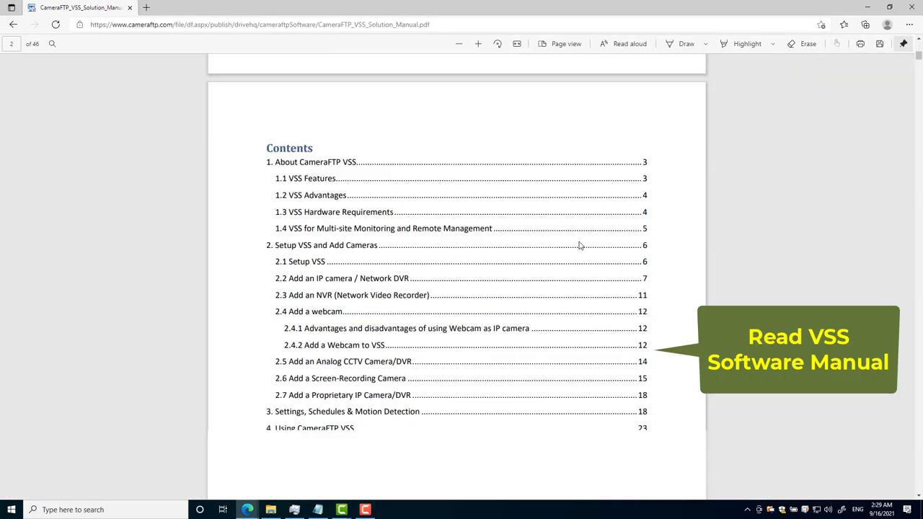